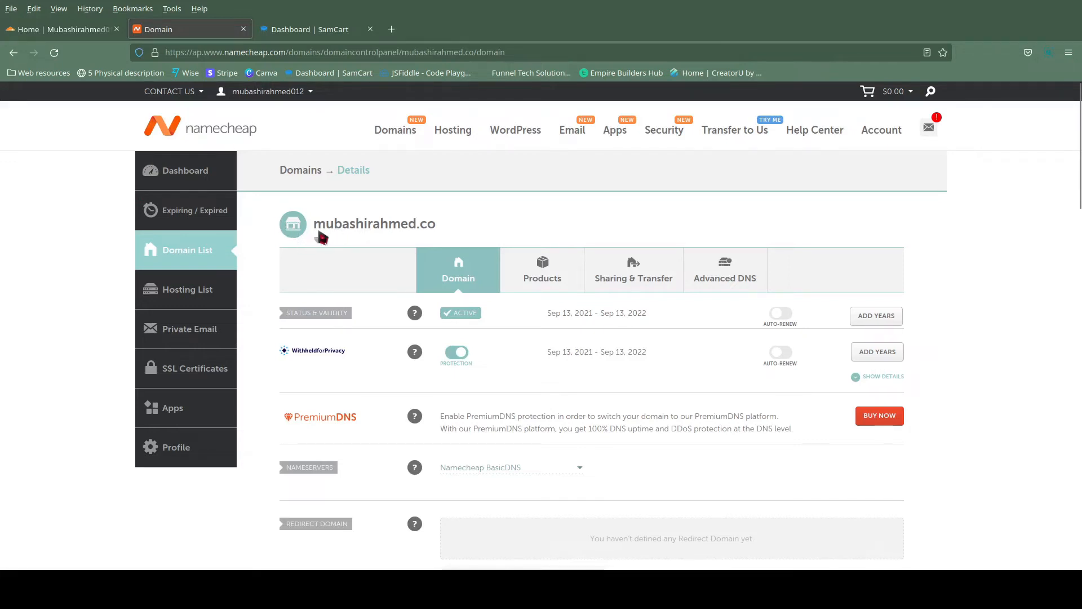
Copy the domain name from its Namecheap details page and add it as a new site in Cloudflare in a new browser tab.
left_click_drag(318, 228, 447, 234)
key("ctrl+c")
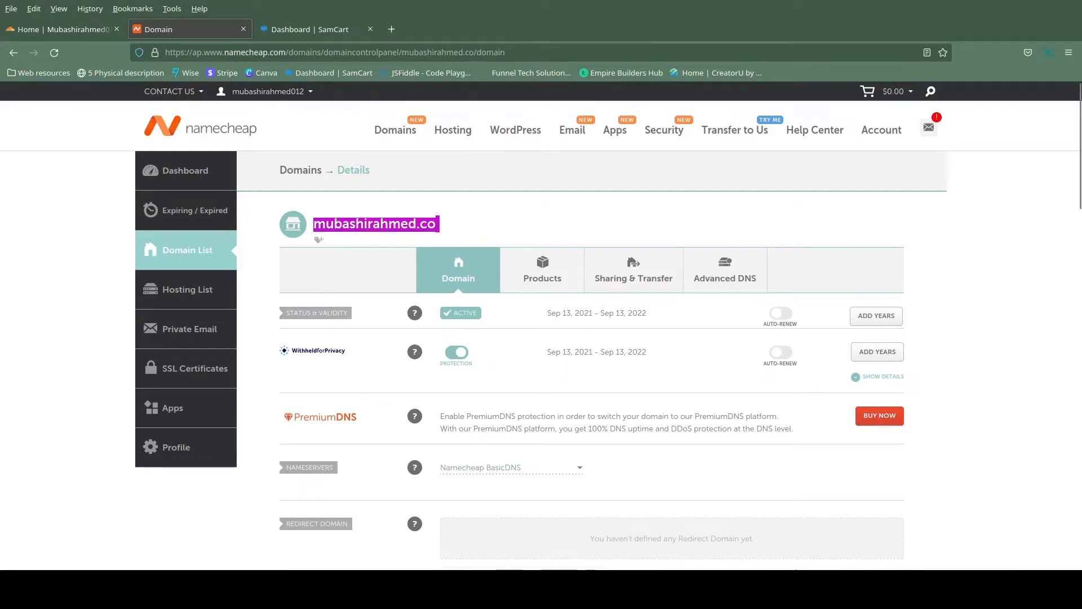
left_click(391, 29)
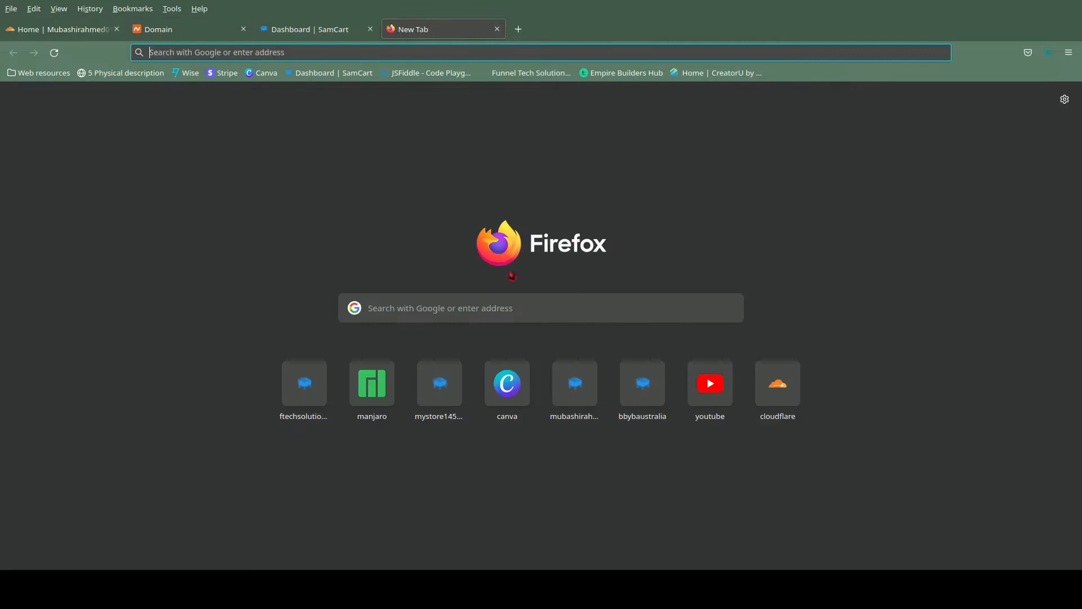
left_click(779, 394)
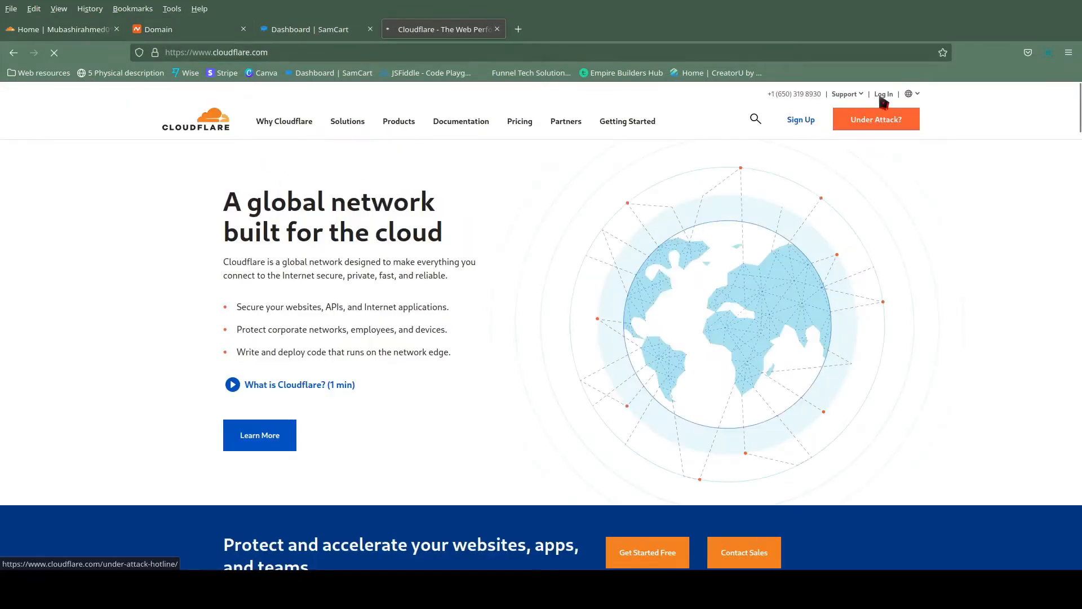
left_click(882, 96)
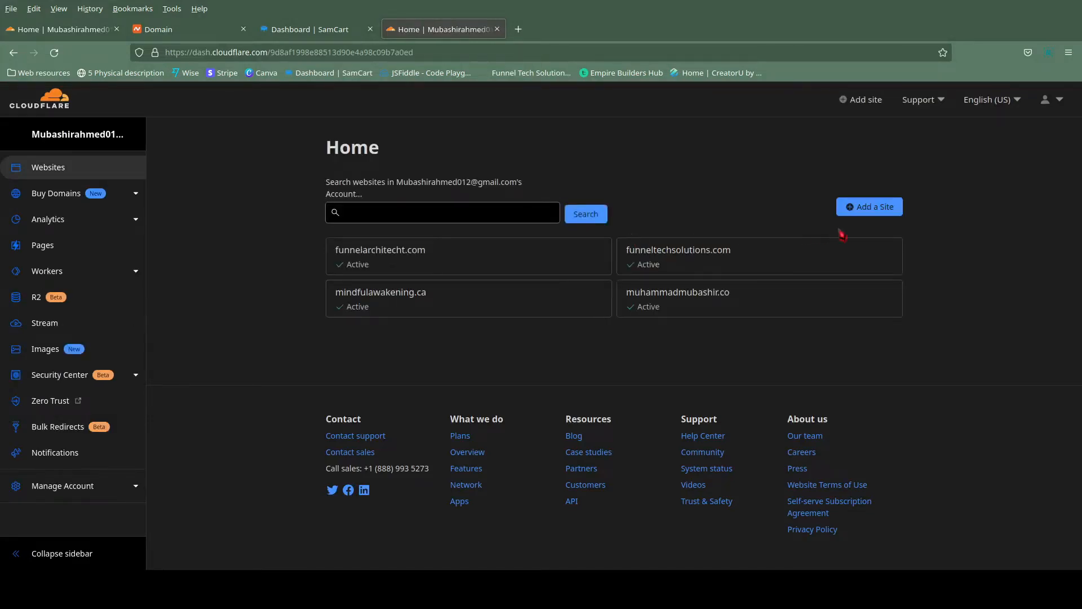
left_click(871, 209)
left_click(324, 194)
key("ctrl+v")
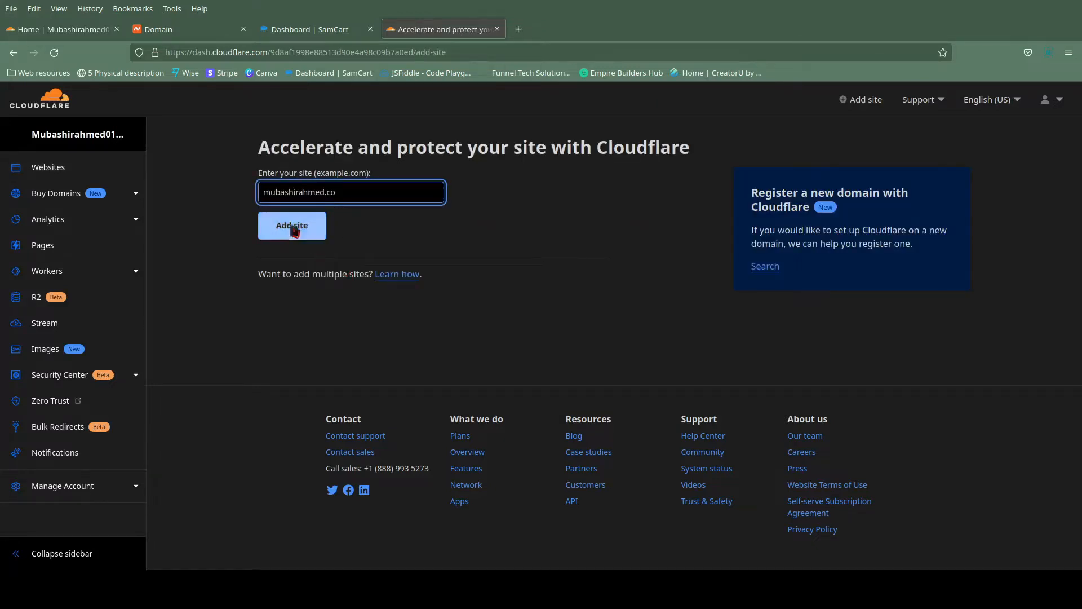
left_click(293, 228)
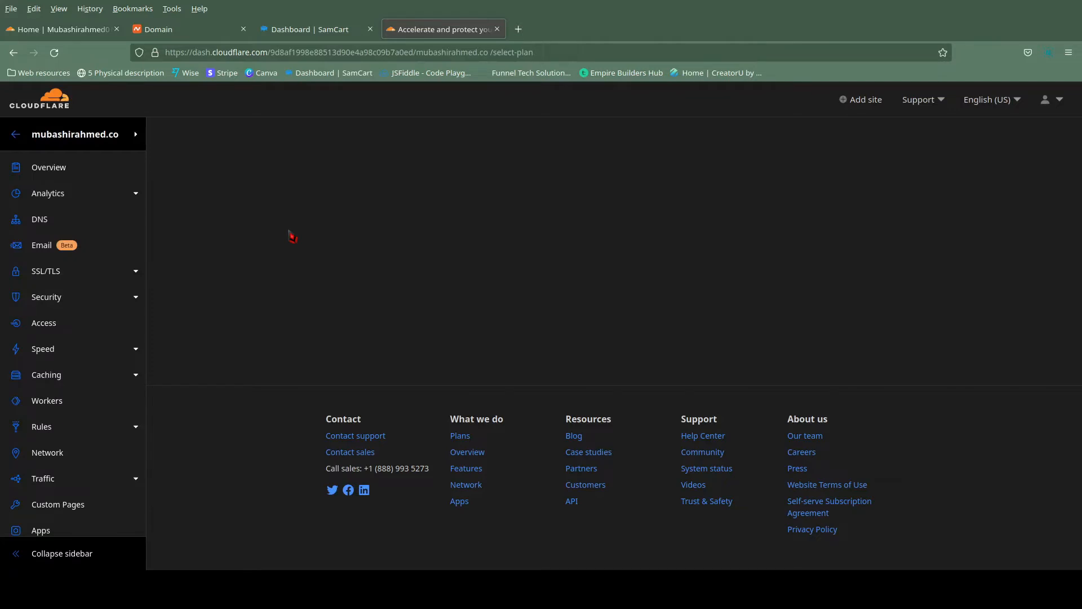
Continue the site setup with the Free plan and confirm adding the DNS records later.
left_click(371, 304)
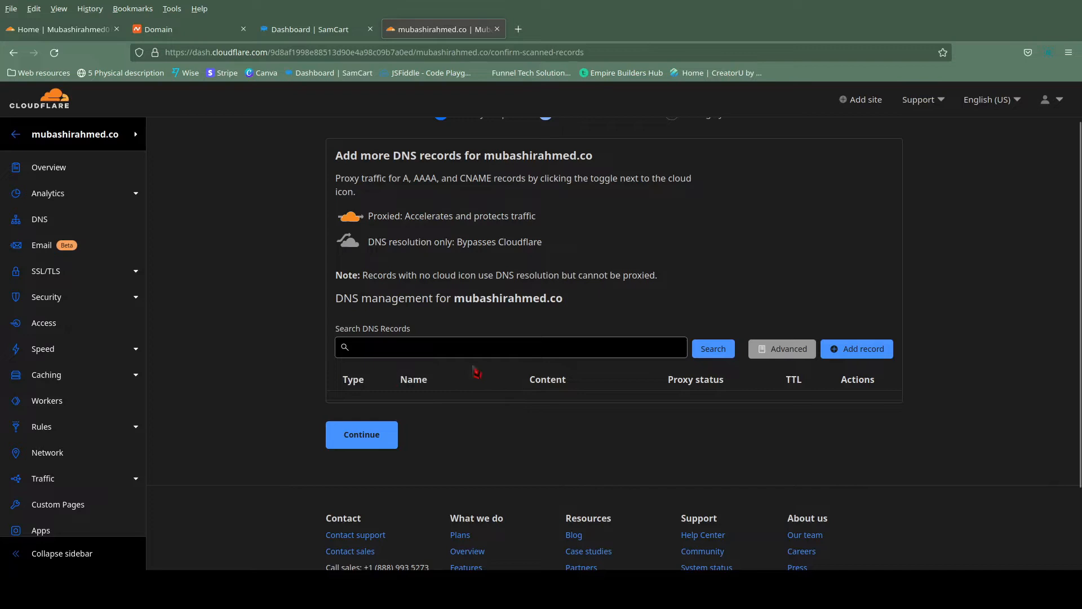
left_click(362, 424)
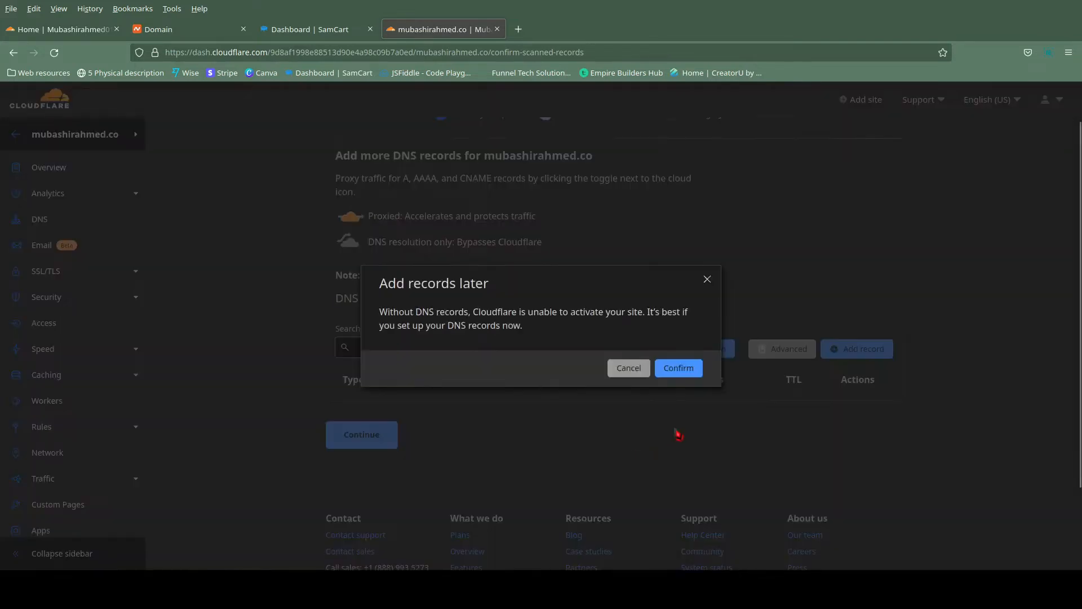
left_click(677, 370)
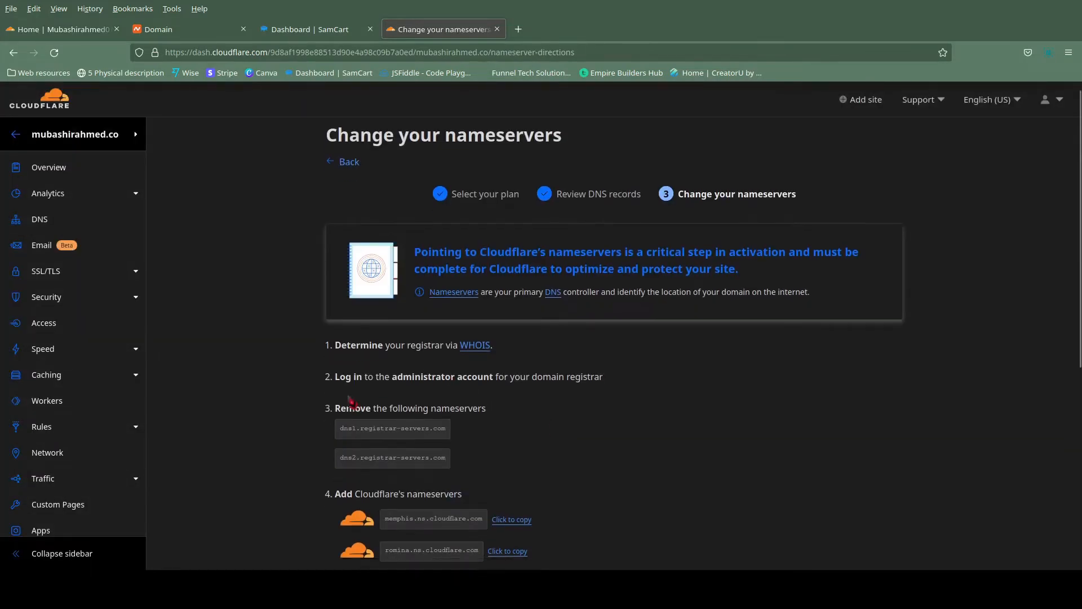
Set the domain's nameservers in Namecheap to Custom DNS, with Cloudflare's memphis.ns.cloudflare.com copied in as the first nameserver.
scroll(352, 407, "down", 3)
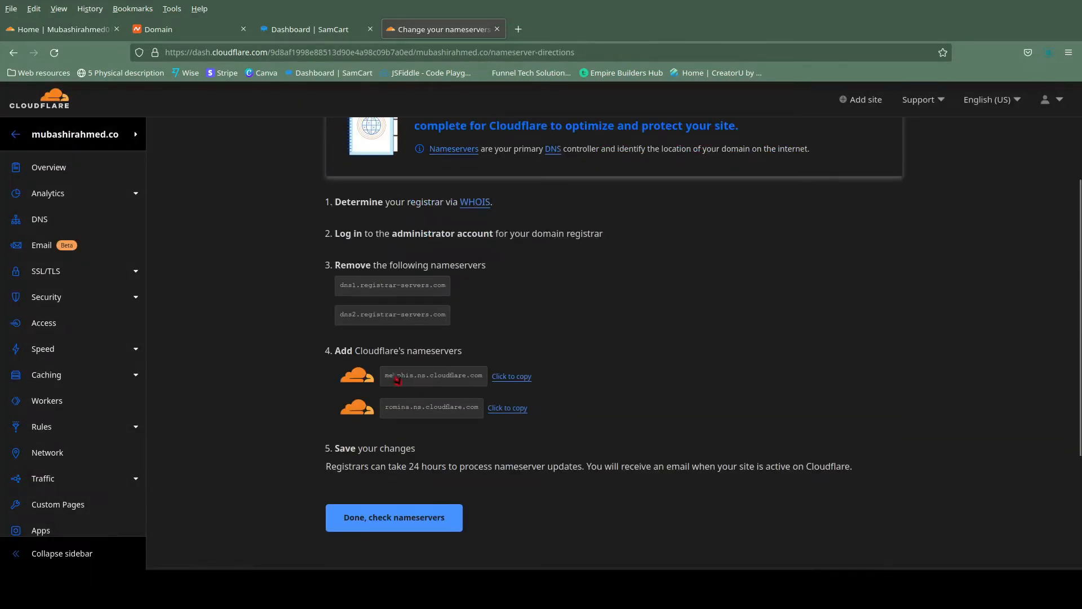
left_click(514, 379)
left_click(169, 31)
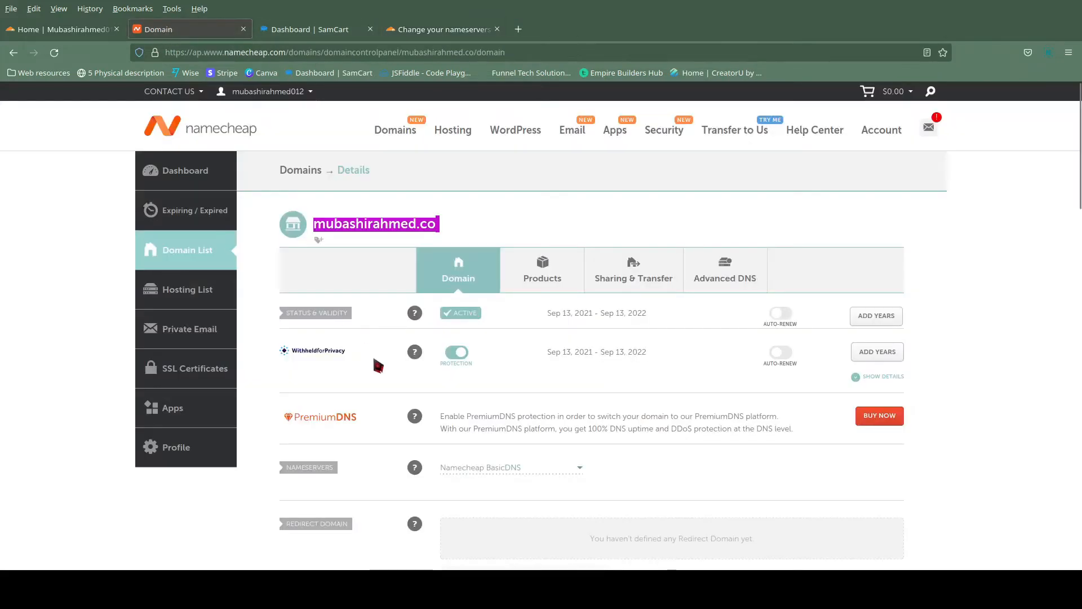
scroll(378, 367, "down", 3)
mouse_move(415, 312)
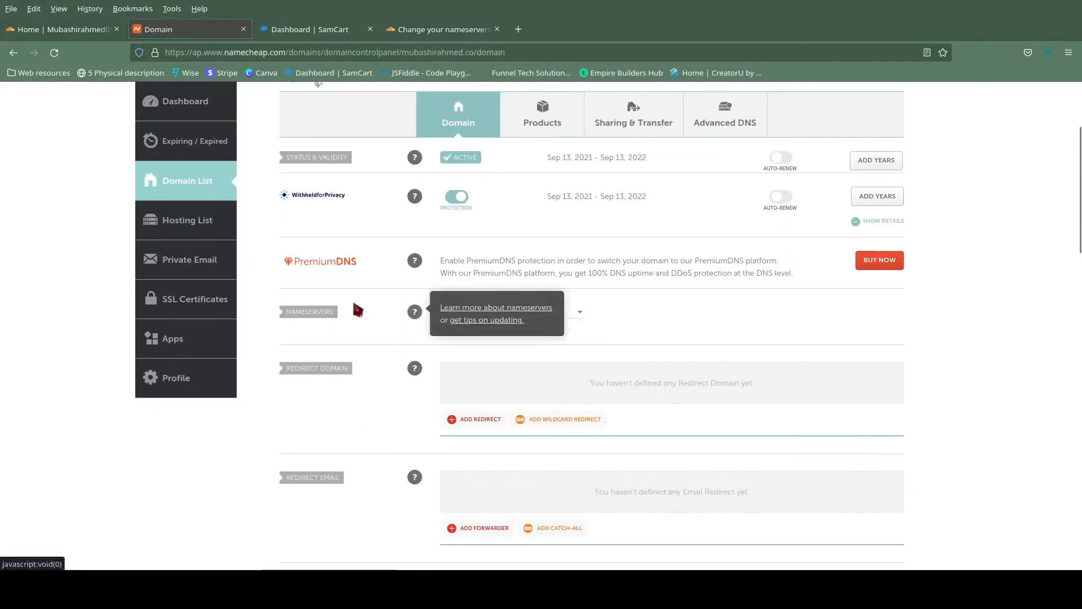
left_click(475, 312)
left_click(465, 366)
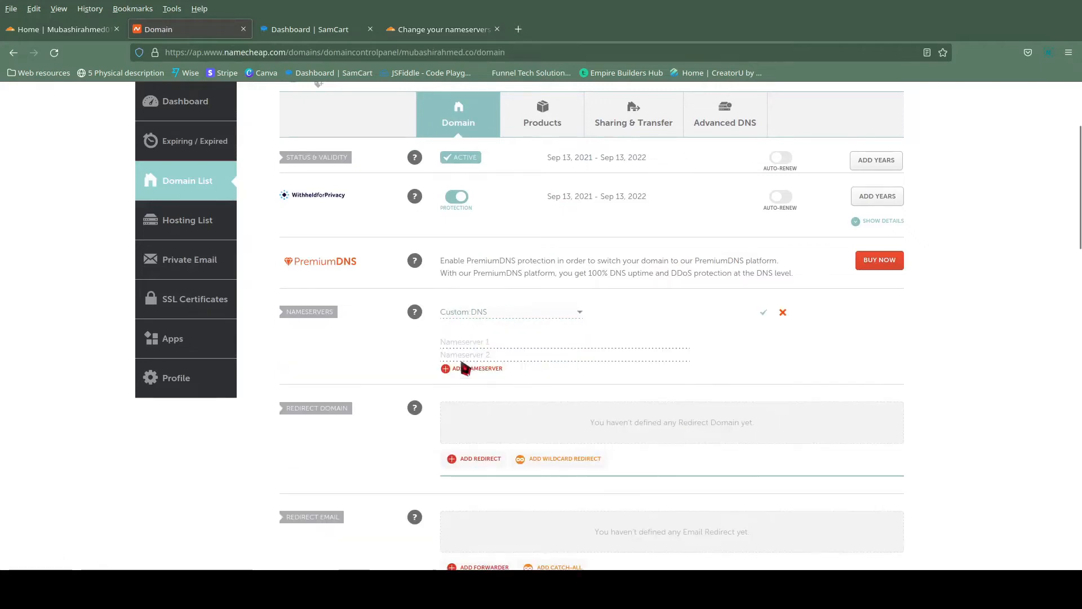
left_click(480, 344)
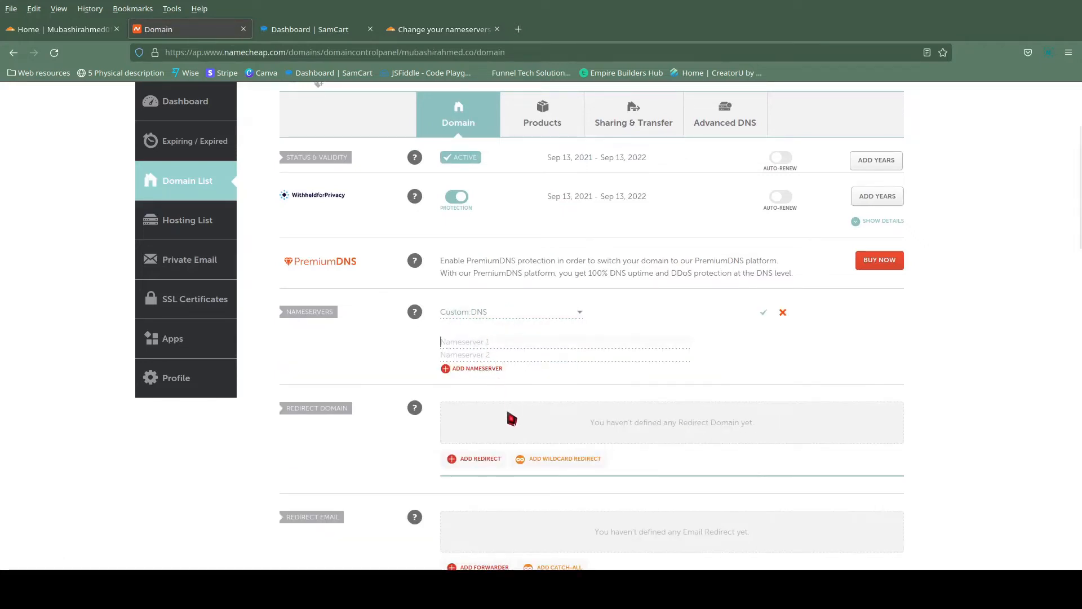
key("ctrl+v")
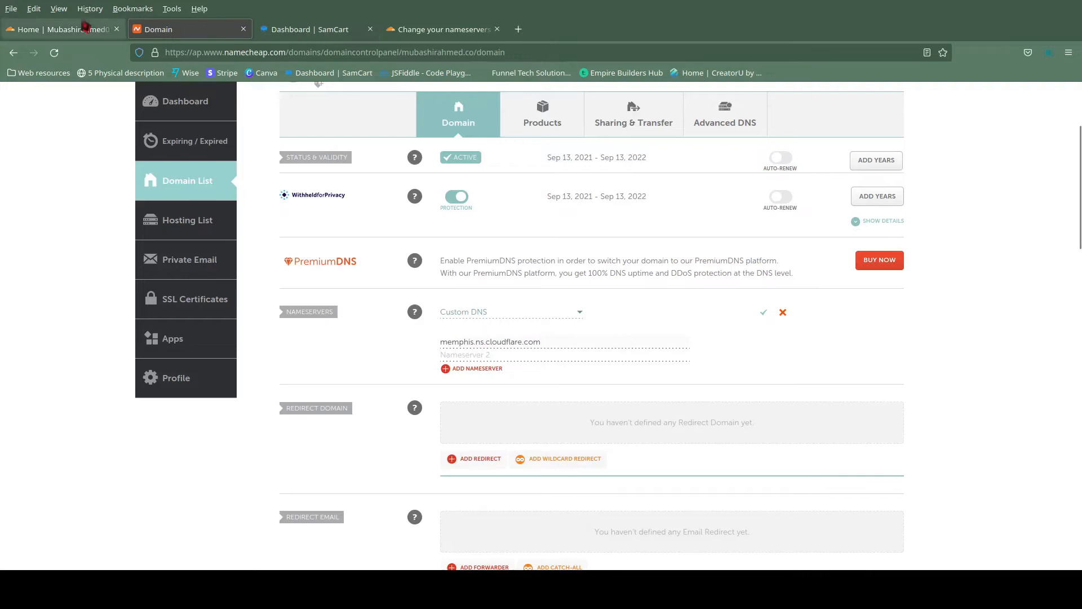
Copy romina.ns.cloudflare.com from Cloudflare into Namecheap as the second nameserver and save the nameserver settings.
left_click(440, 29)
left_click(519, 412)
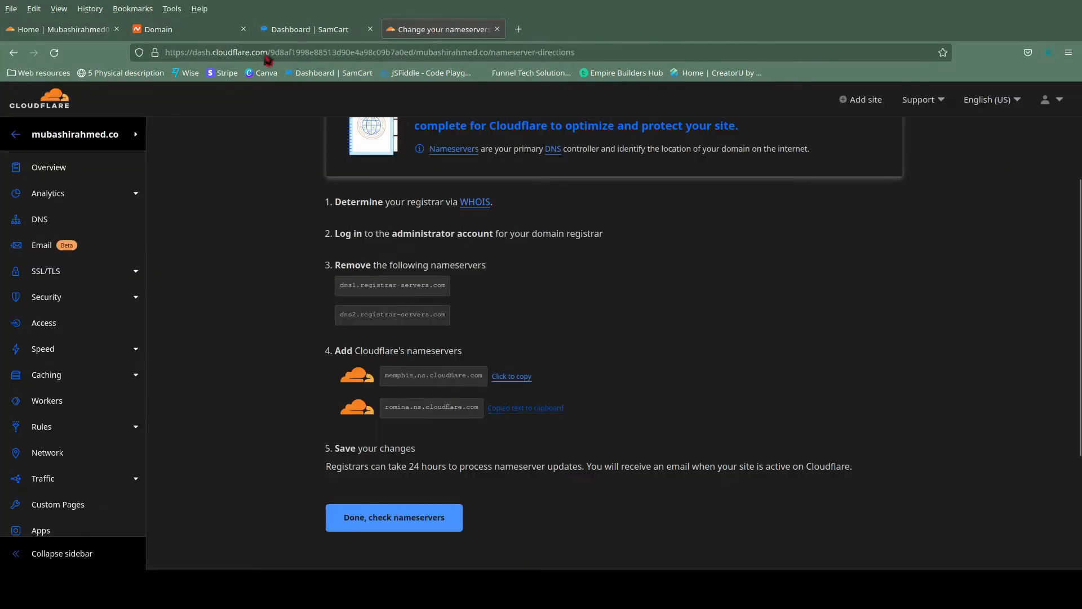
left_click(185, 32)
key("ctrl+v")
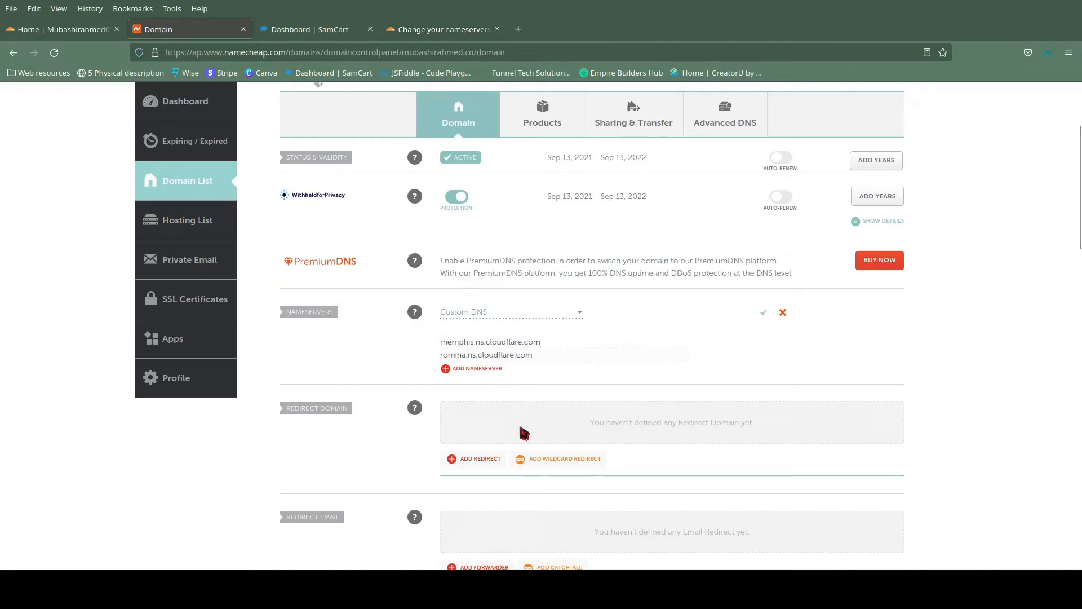
left_click(764, 314)
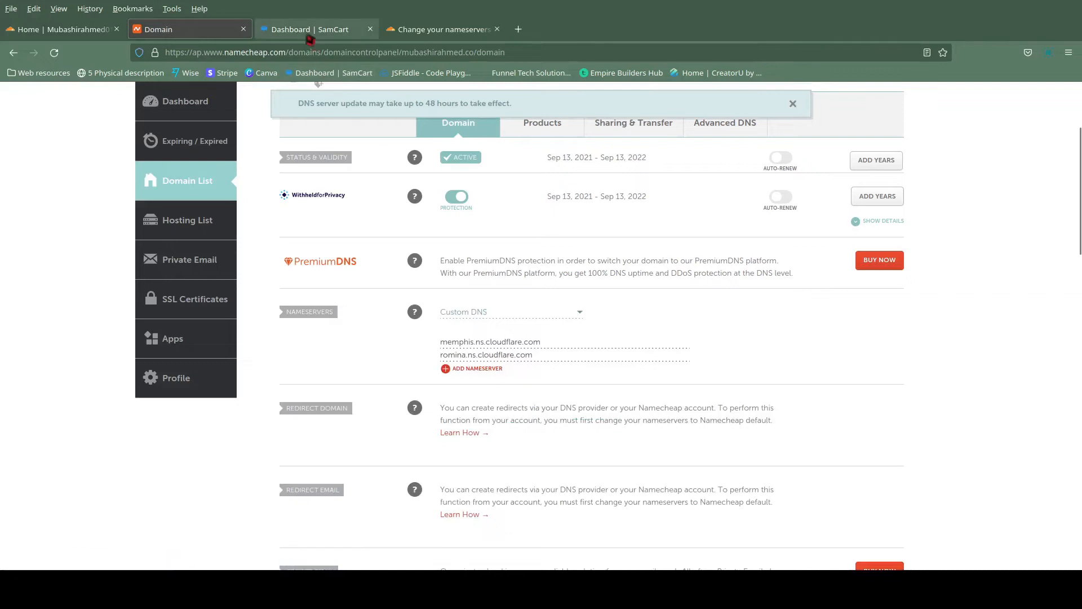
Submit the nameservers for checking in Cloudflare and save Automatic HTTPS Rewrites and Always Use HTTPS as enabled in the Quick Start Guide.
left_click(431, 34)
left_click(363, 522)
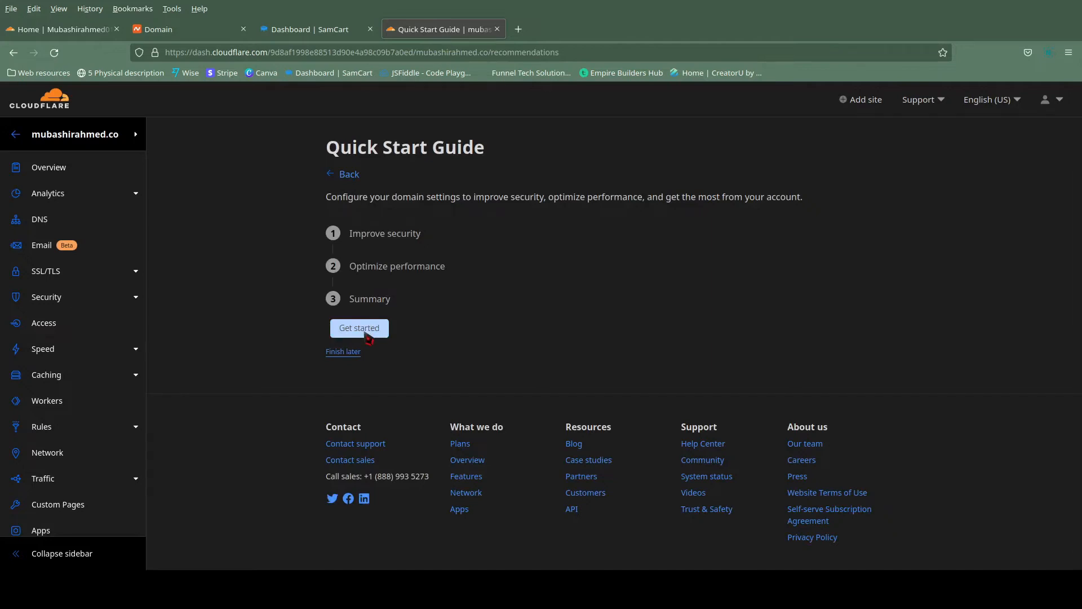
left_click(366, 335)
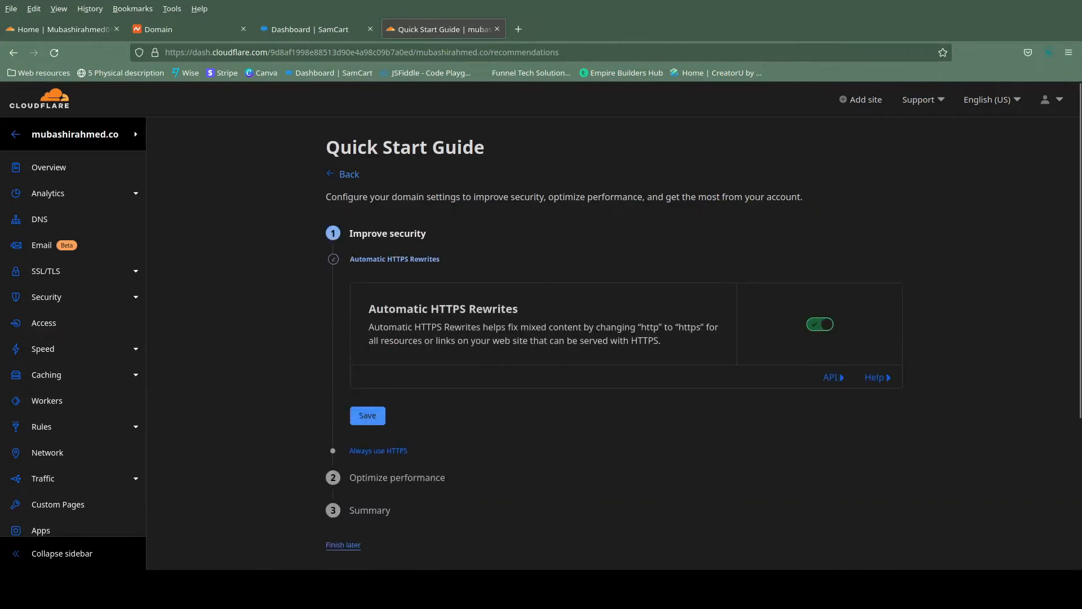
left_click(374, 417)
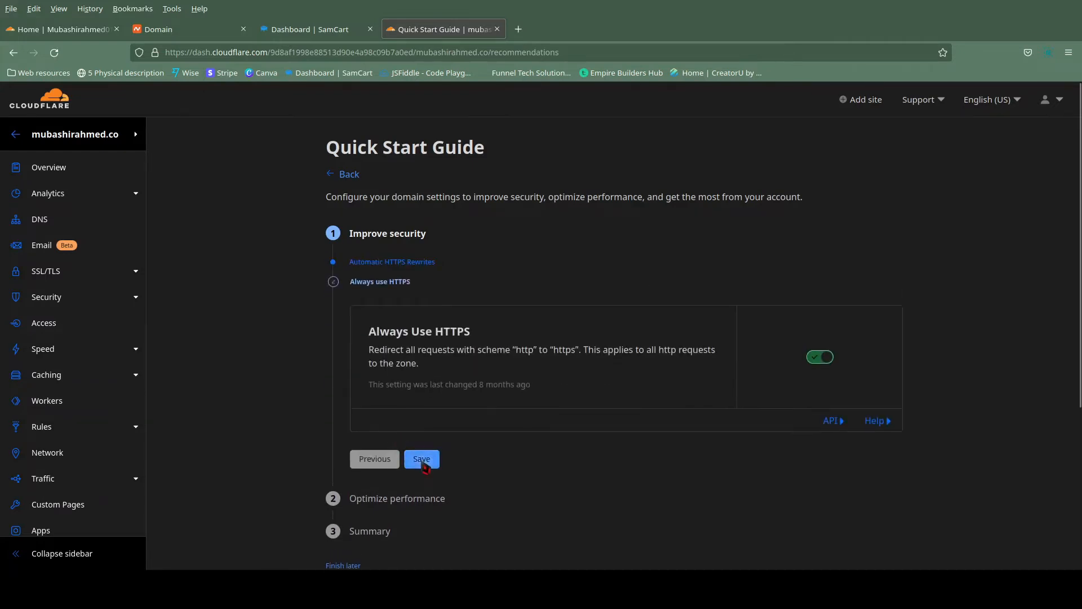
left_click(423, 460)
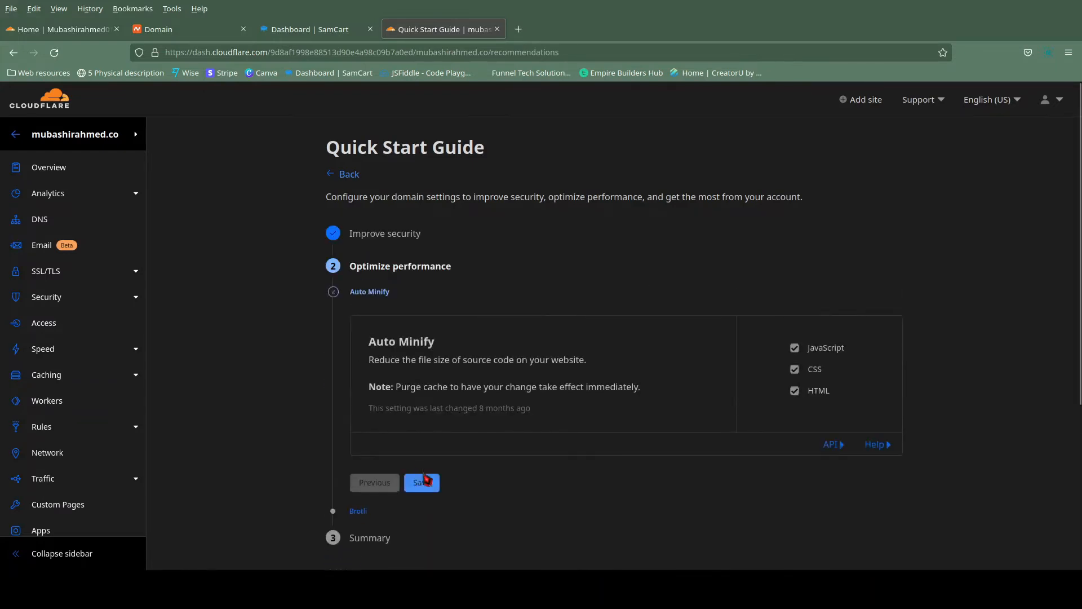
Save Auto Minify for JavaScript, CSS and HTML and Brotli compression as enabled, and finish the Quick Start Guide.
left_click(423, 488)
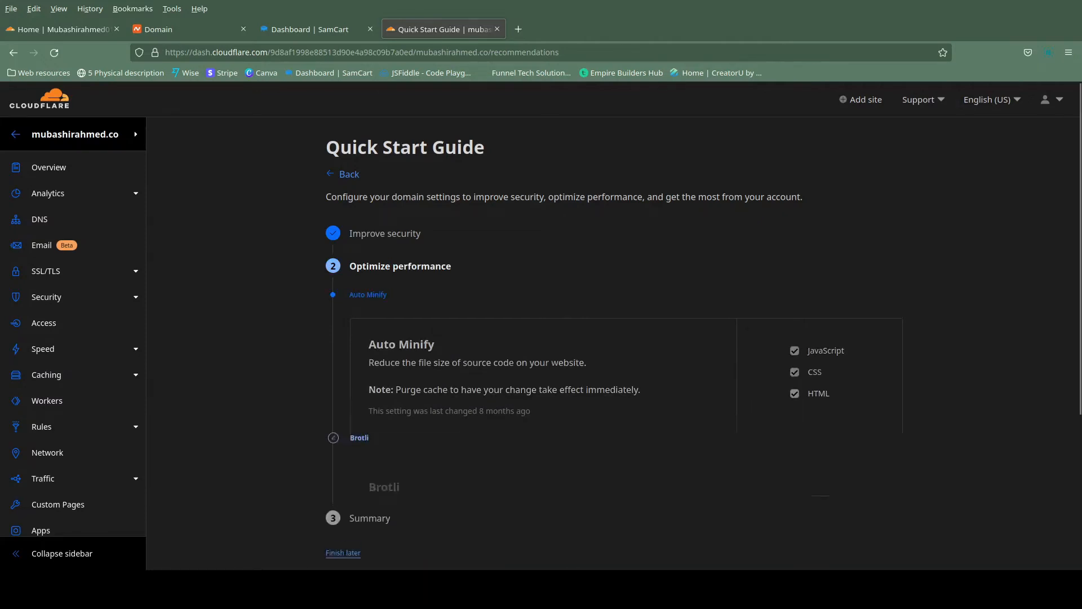
left_click(423, 471)
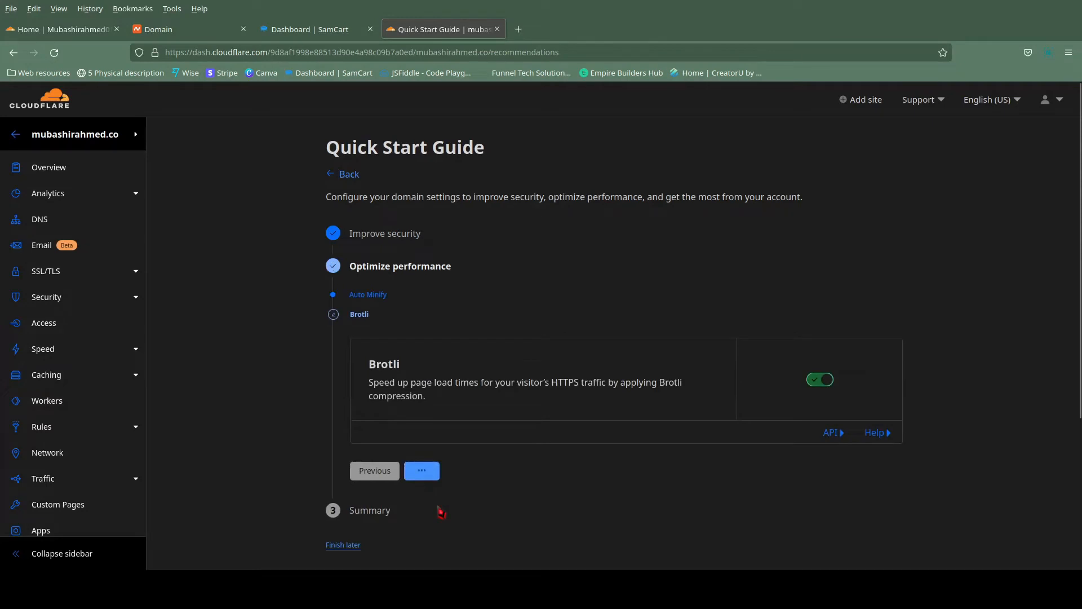
left_click(369, 437)
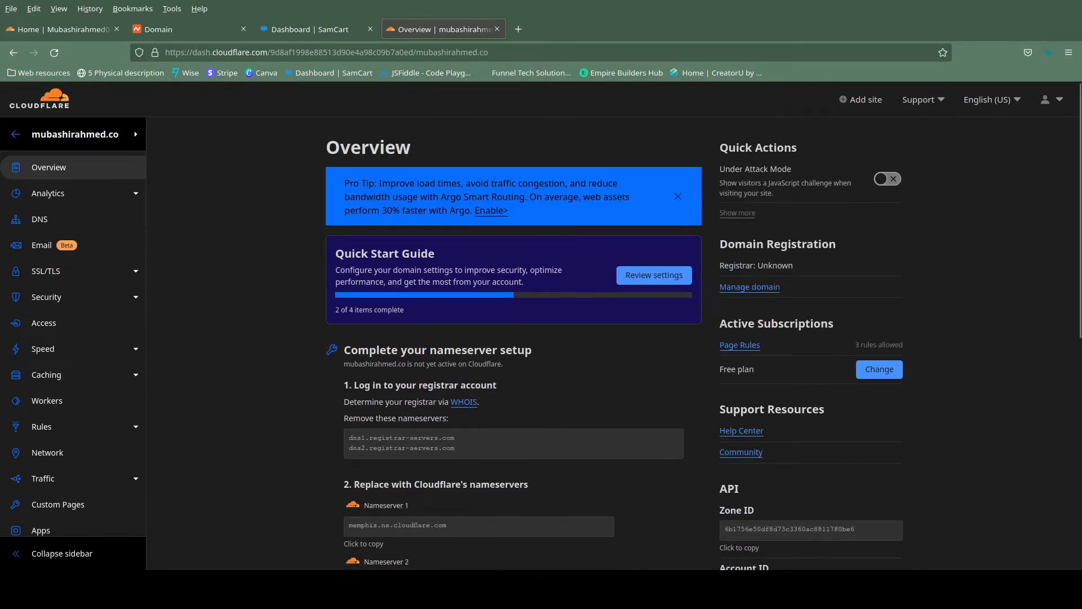
Start a new CNAME record in the domain's DNS management with @ as its name.
left_click(41, 223)
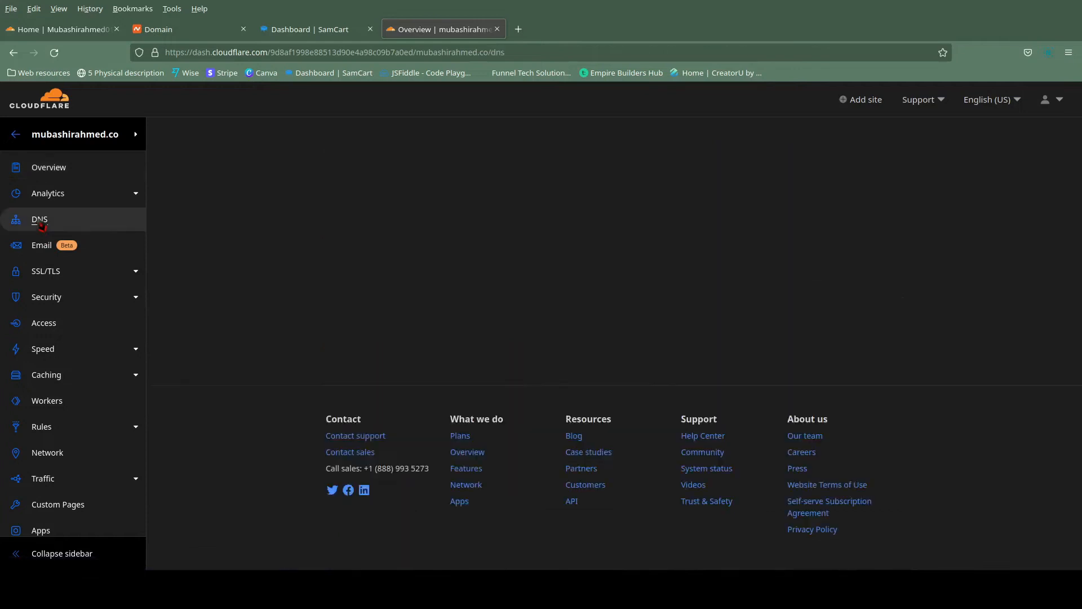
left_click(858, 353)
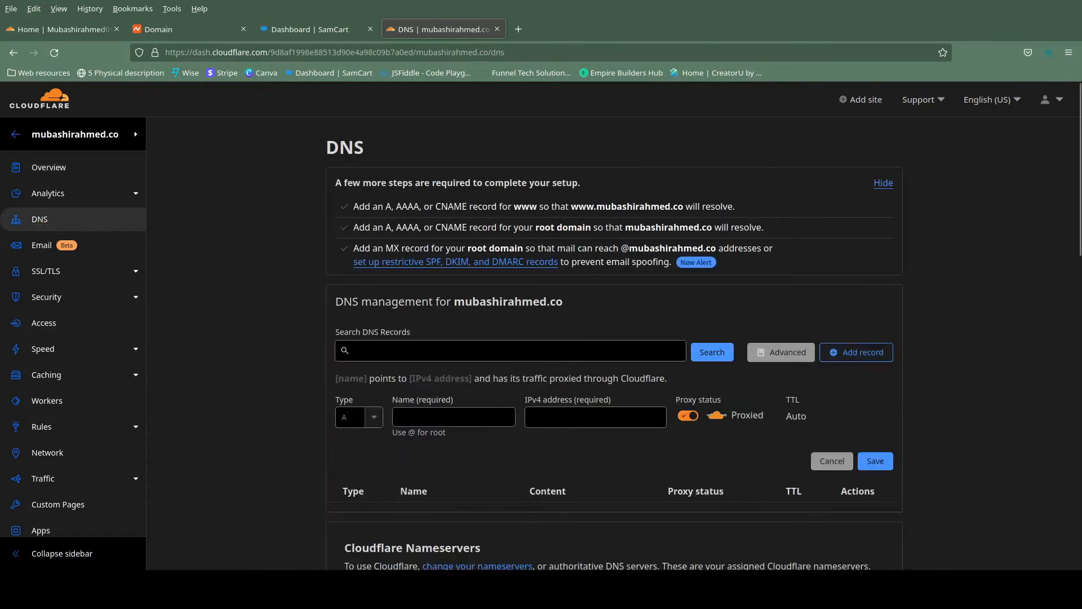
left_click(356, 417)
left_click(368, 526)
left_click(435, 417)
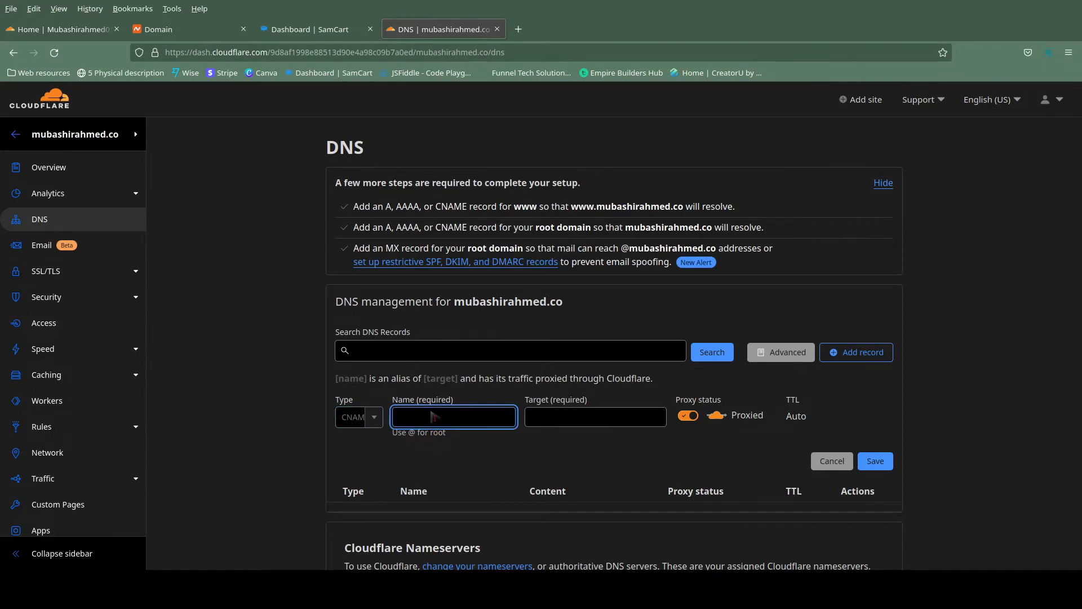
type("@")
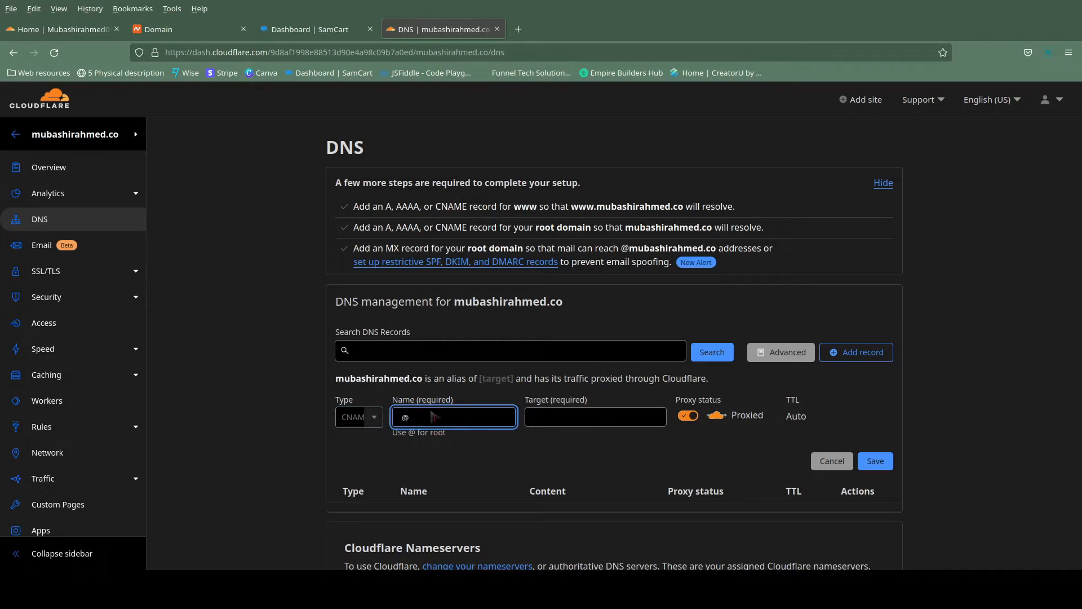
key("Tab")
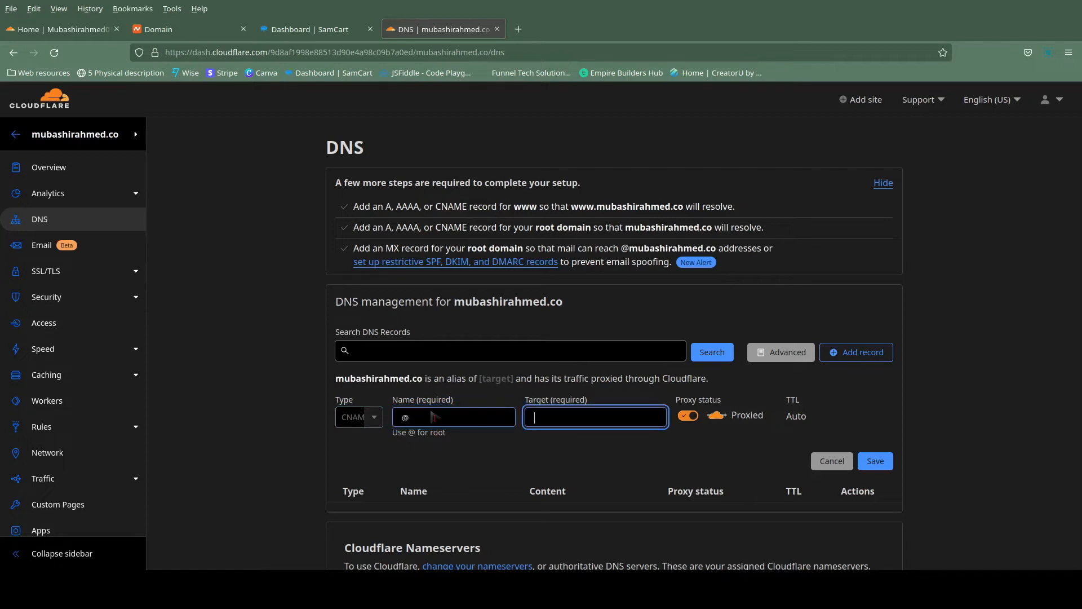
Set the CNAME record's target to custom.samcart.com and save the record as proxied.
type("cu")
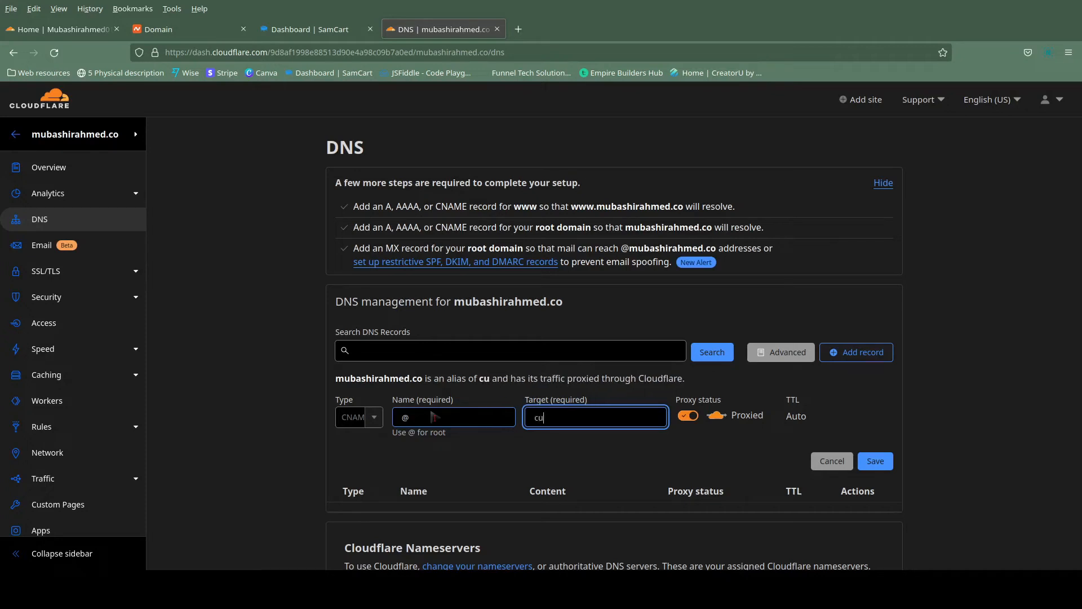
type("stom")
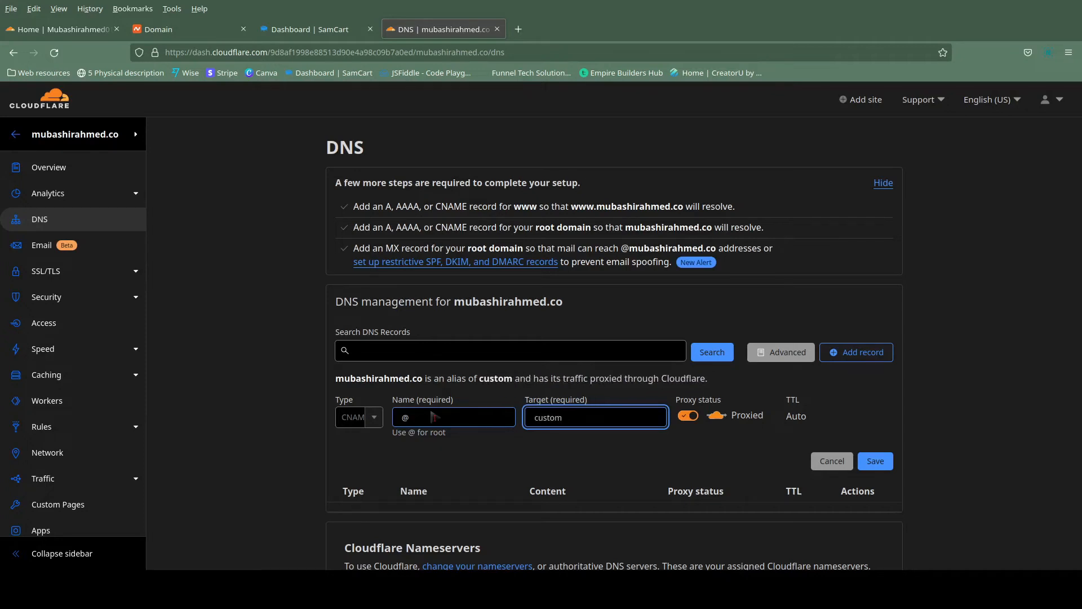
type(".sa")
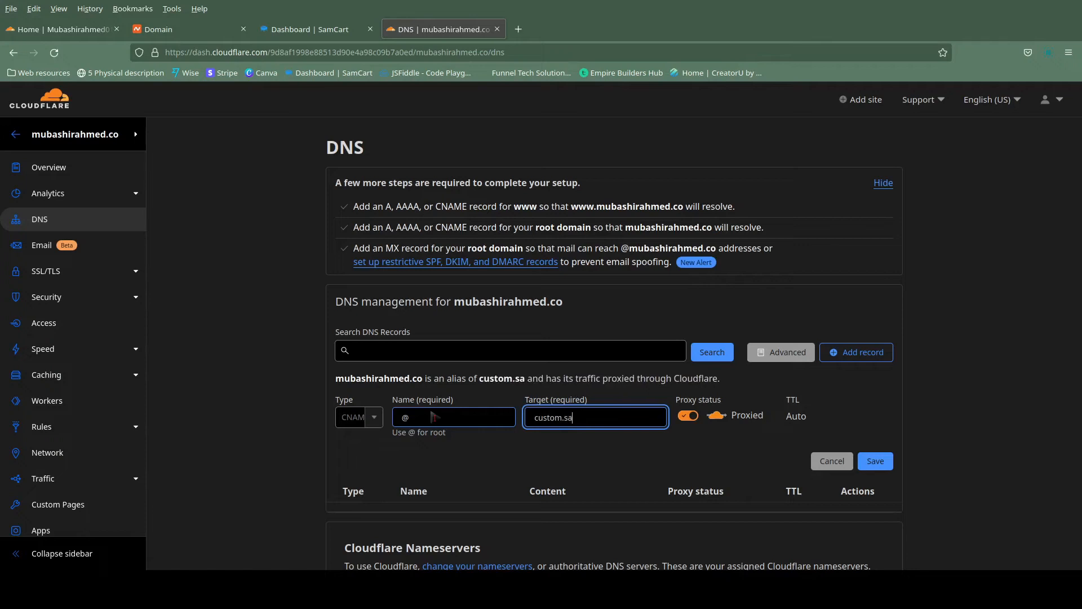
type("mcart,ci")
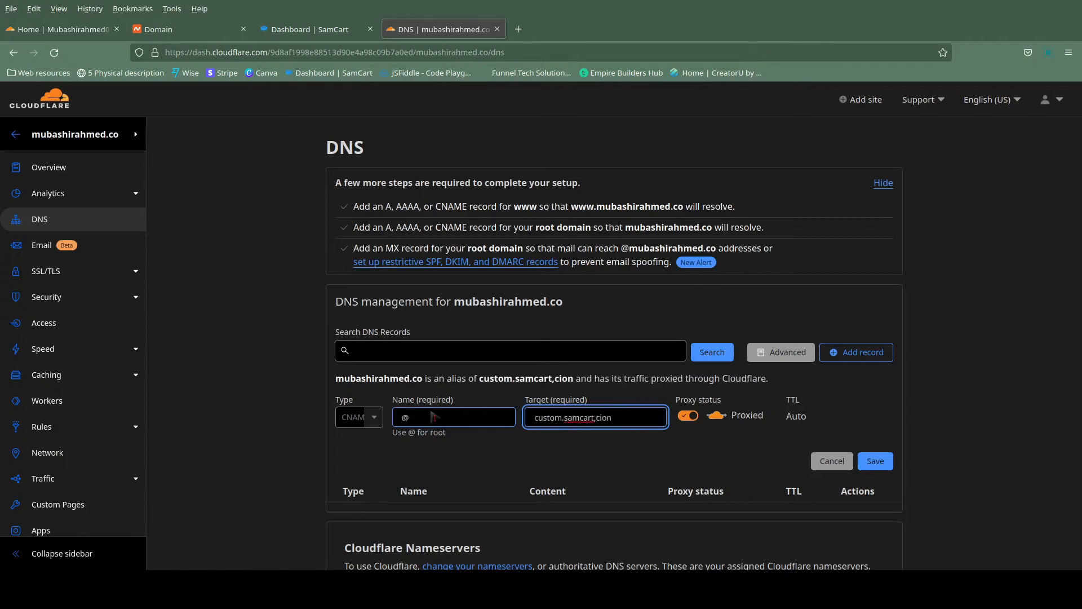
key("BackSpace")
type("om")
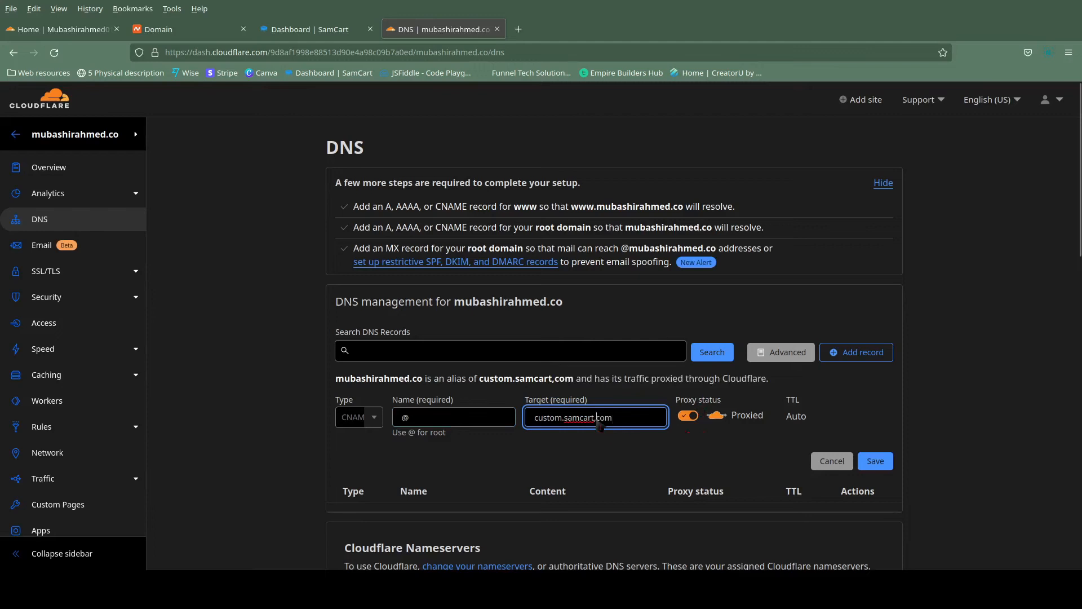
key("BackSpace")
type(".")
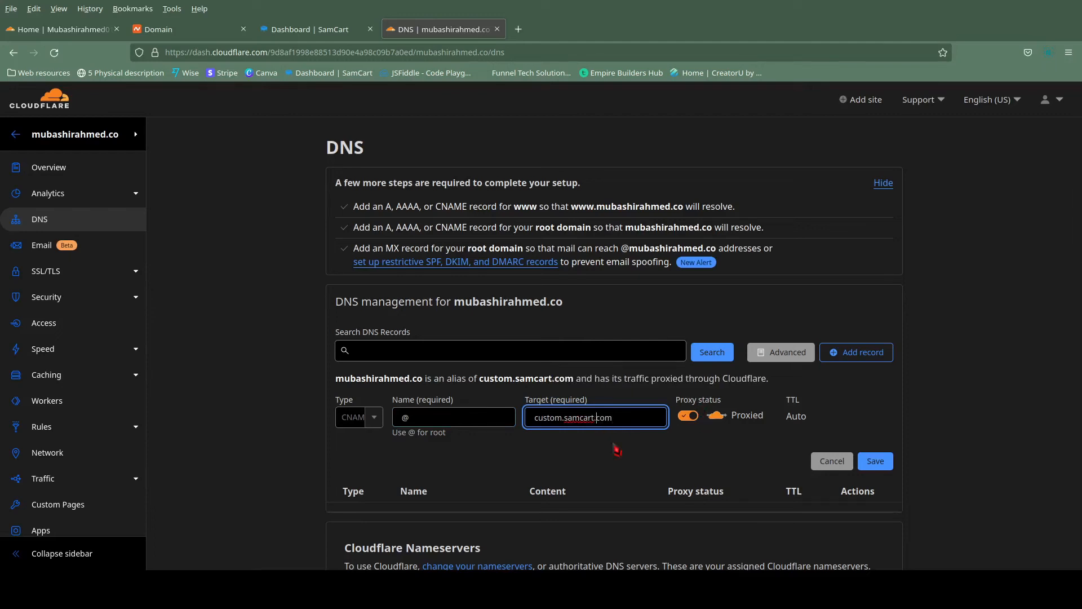
left_click(882, 466)
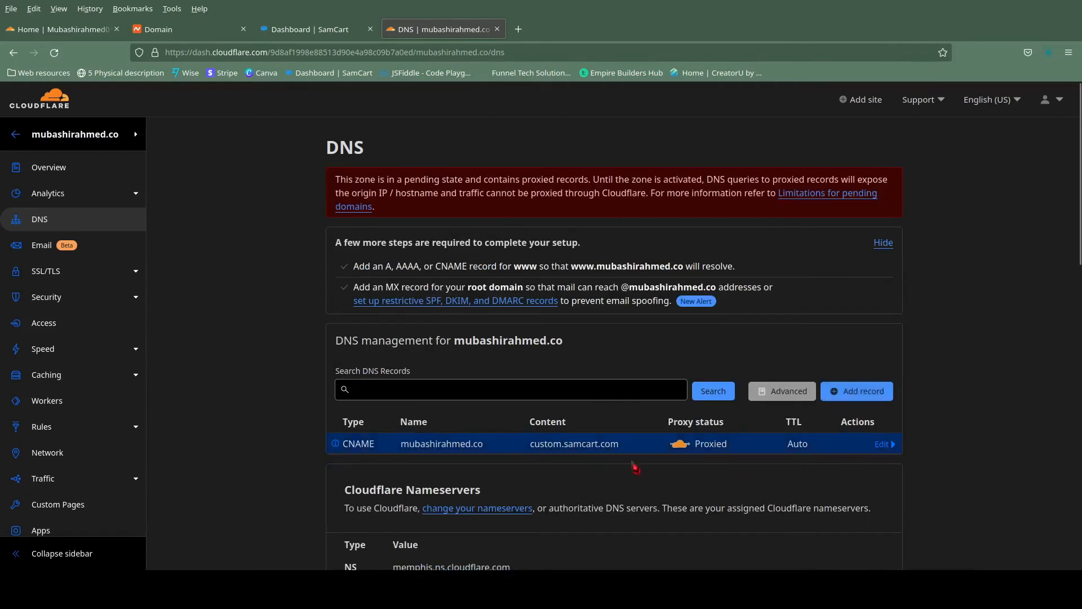
Open the root domain named in the DNS management heading in a new tab to check where it leads.
left_click_drag(460, 347, 571, 349)
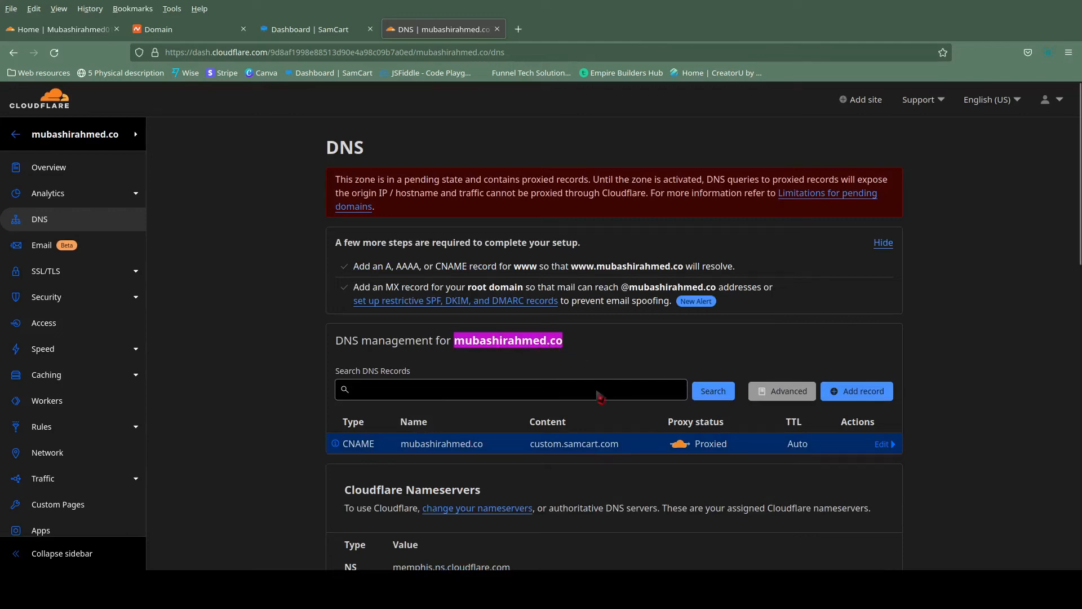
middle_click(597, 374)
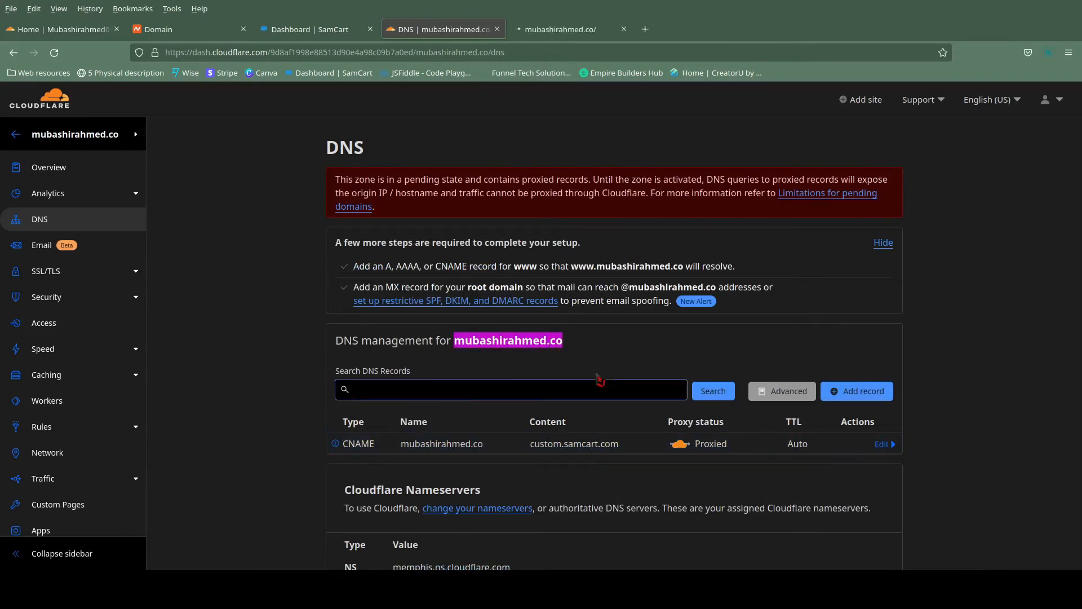
left_click(556, 33)
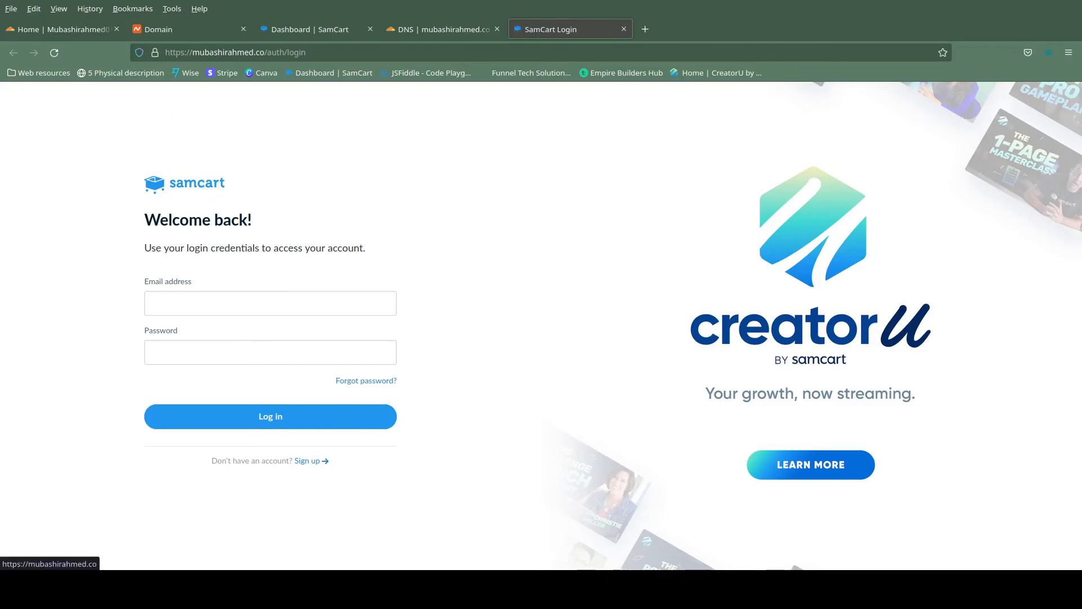
Switch to SamCart's custom domains settings and add the root domain as a custom domain with Offer as its default product.
left_click(312, 34)
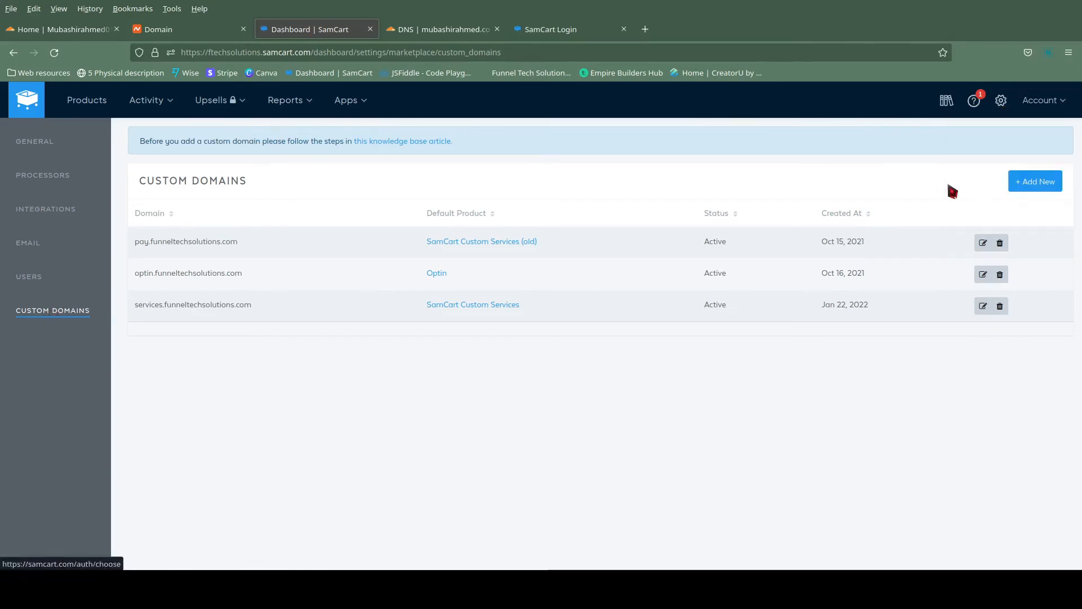
left_click(1035, 188)
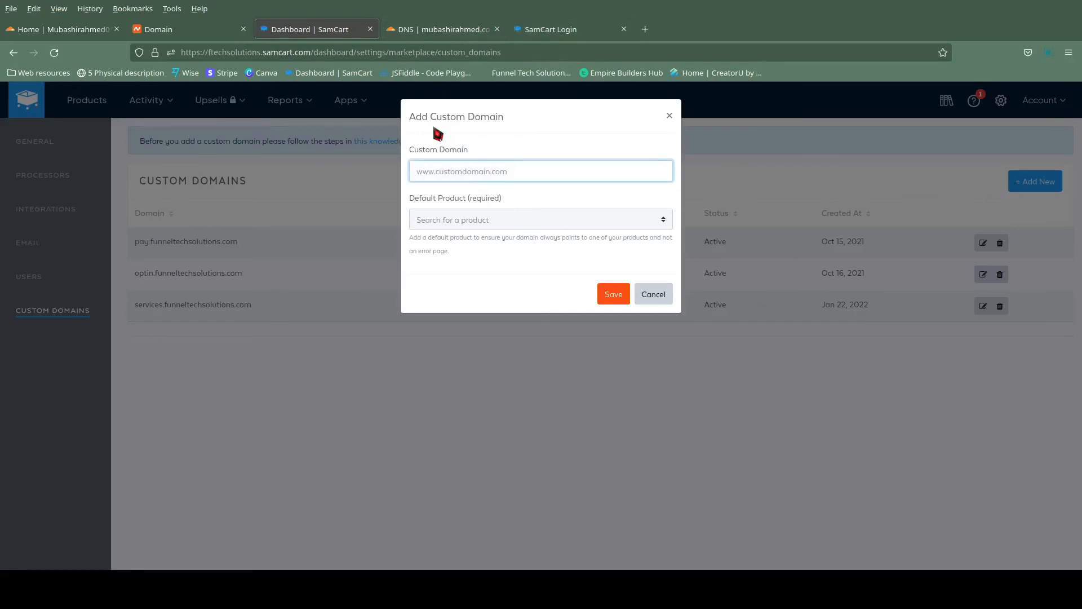
type("mubashirahmed.co")
left_click(453, 224)
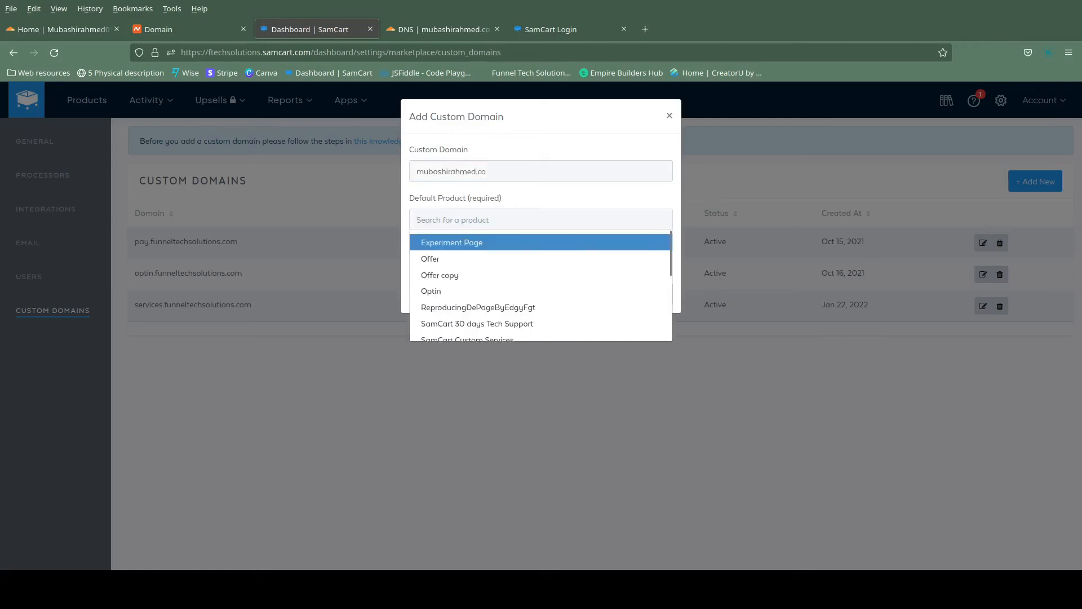
left_click(450, 256)
left_click(613, 294)
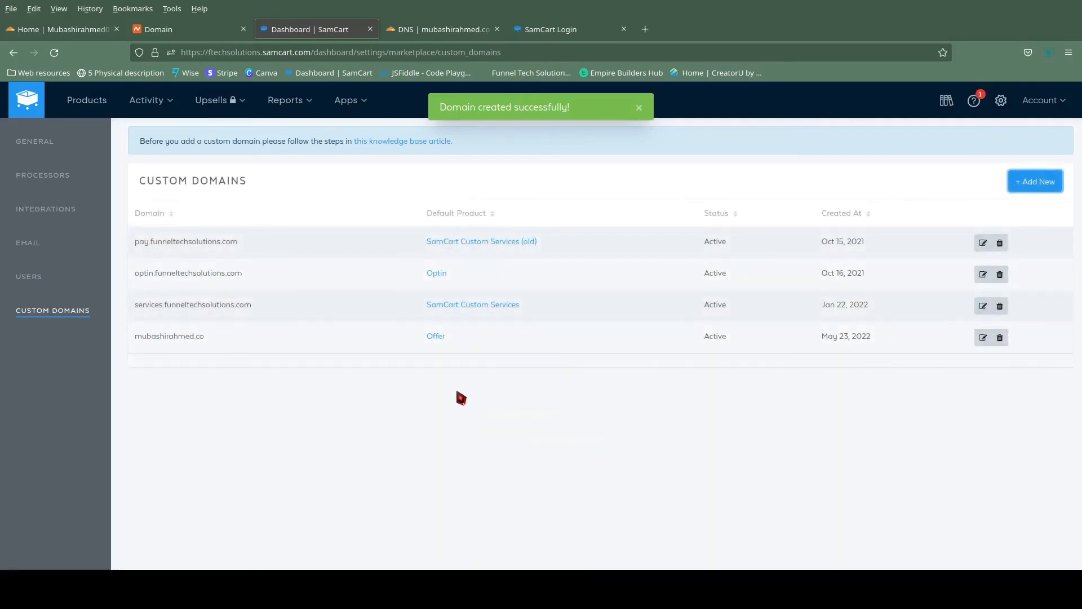
Reload the custom domain without the auth/login path in its open page and look over the sales page.
left_click(562, 35)
left_click_drag(267, 53, 373, 65)
key("BackSpace")
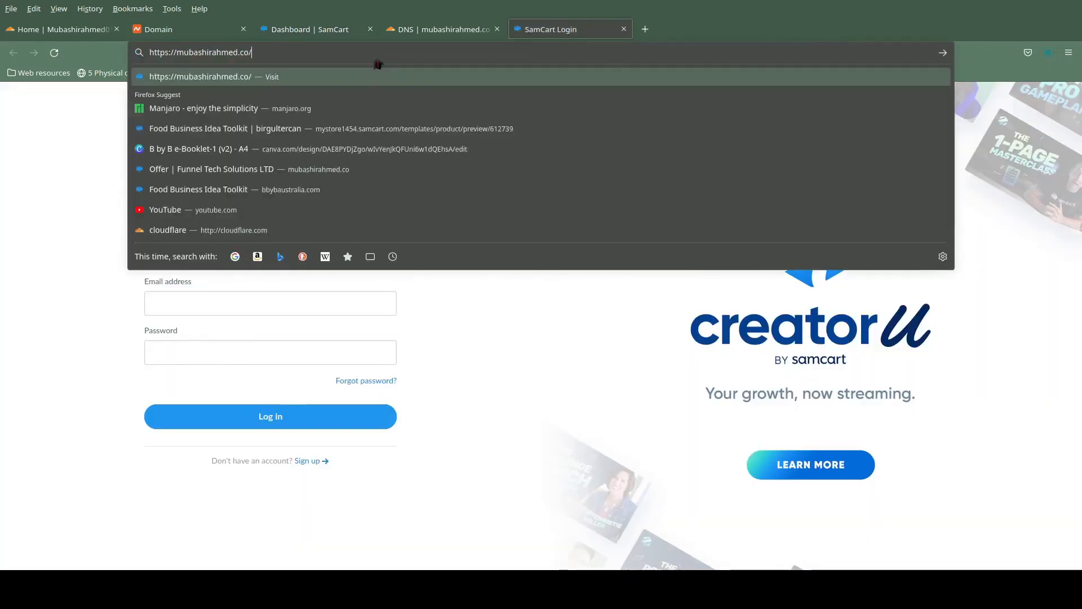
key("Return")
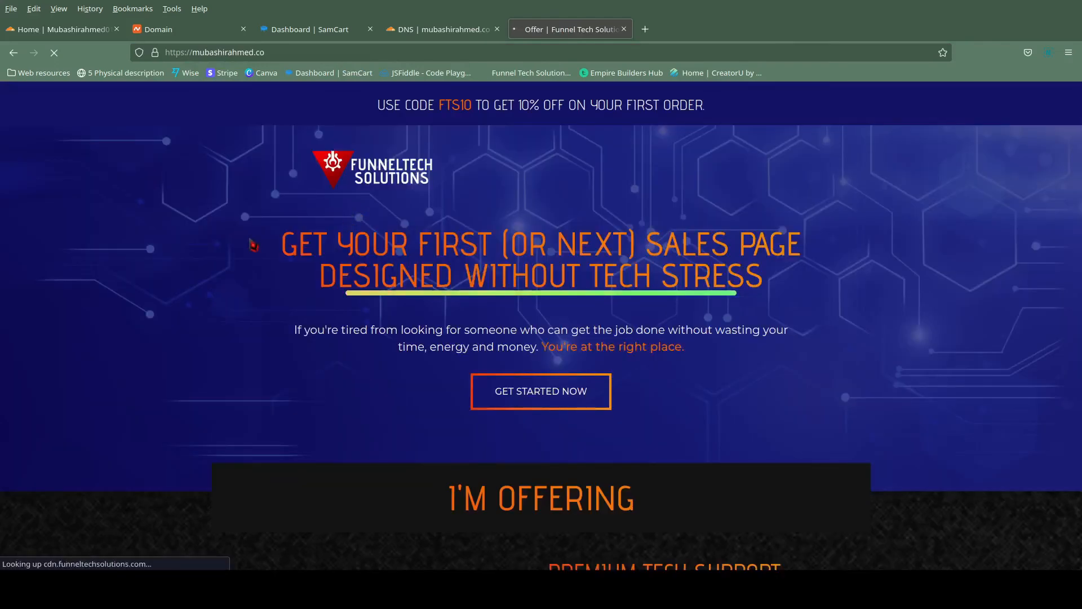
scroll(254, 244, "down", 4)
scroll(253, 244, "up", 5)
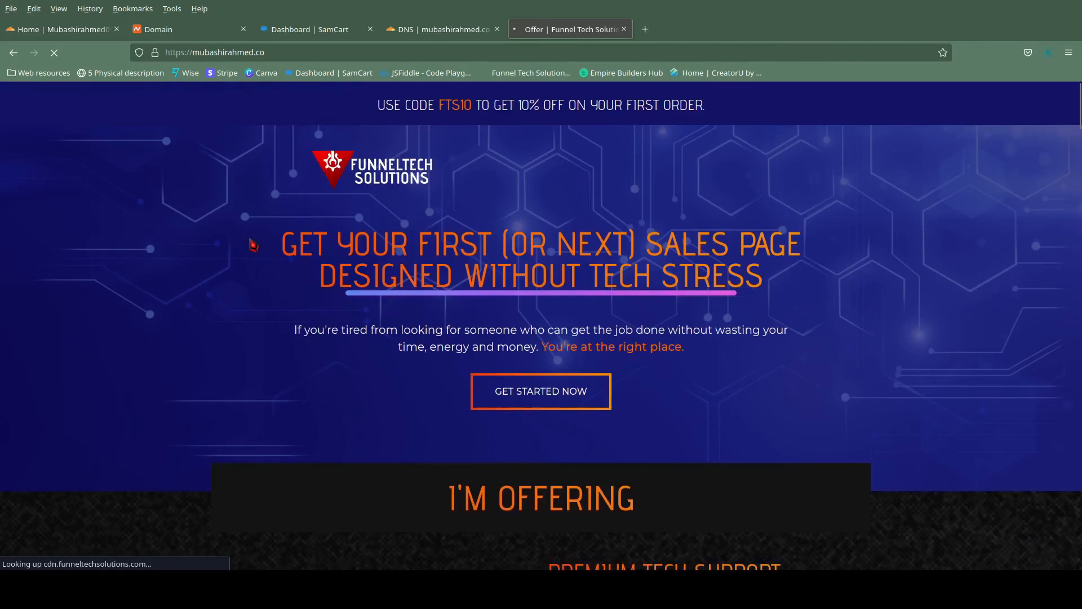